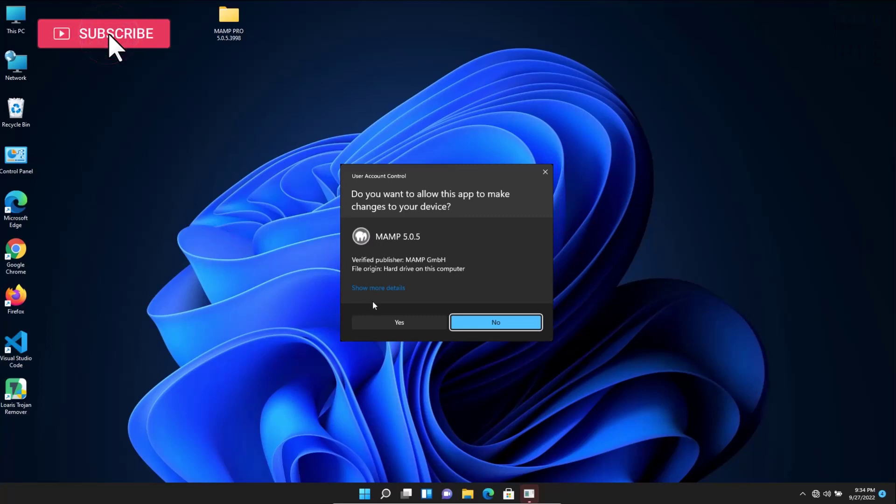
- Allow the installer, keep MAMP PRO and Bonjour included, and accept the licence agreement
left_click(400, 324)
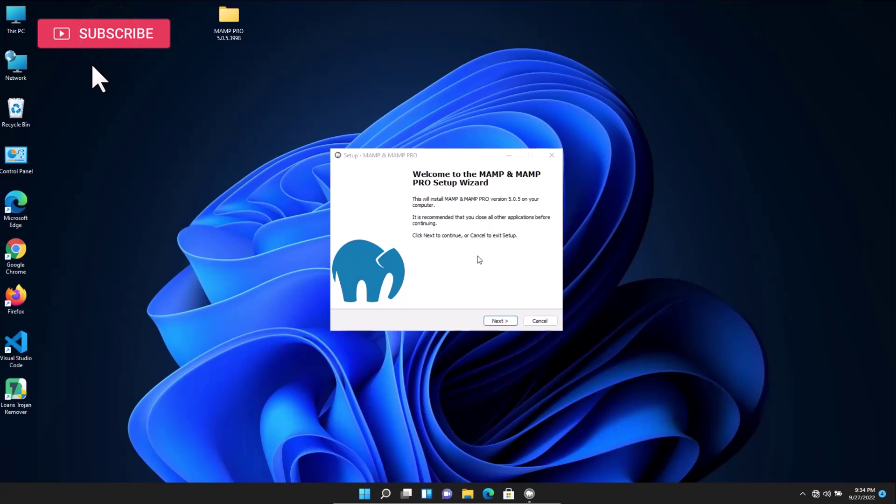
left_click(493, 321)
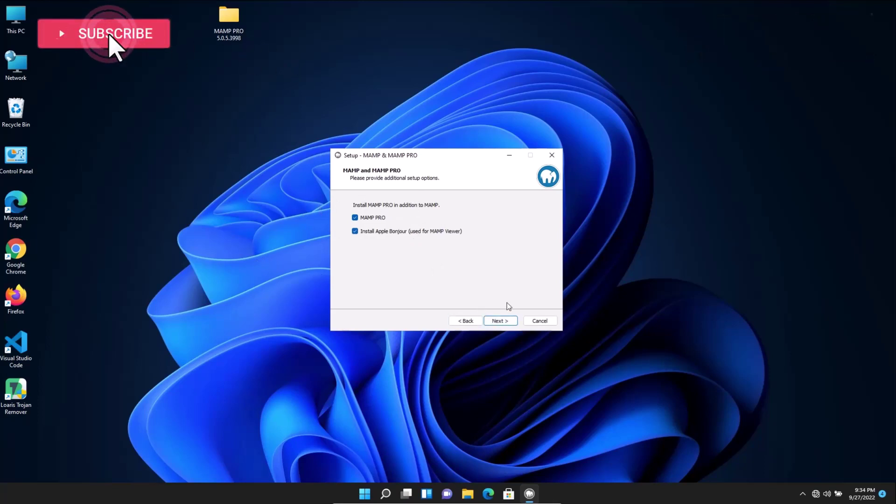
left_click(501, 323)
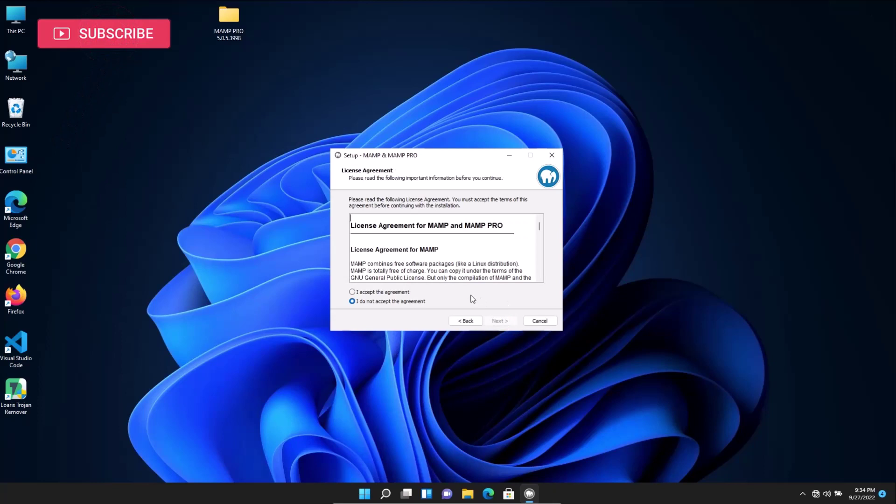
left_click(387, 292)
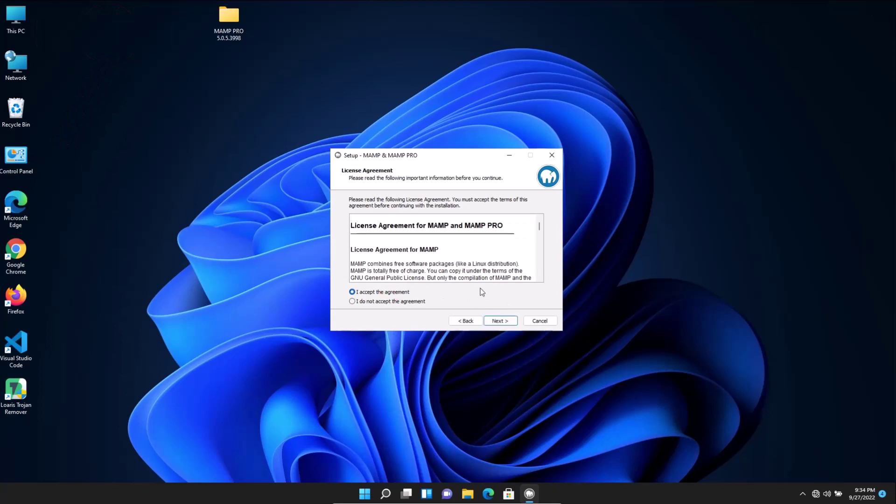
- Keep C:\MAMP as install folder, MAMP as Start Menu folder, and the desktop icon
left_click(501, 322)
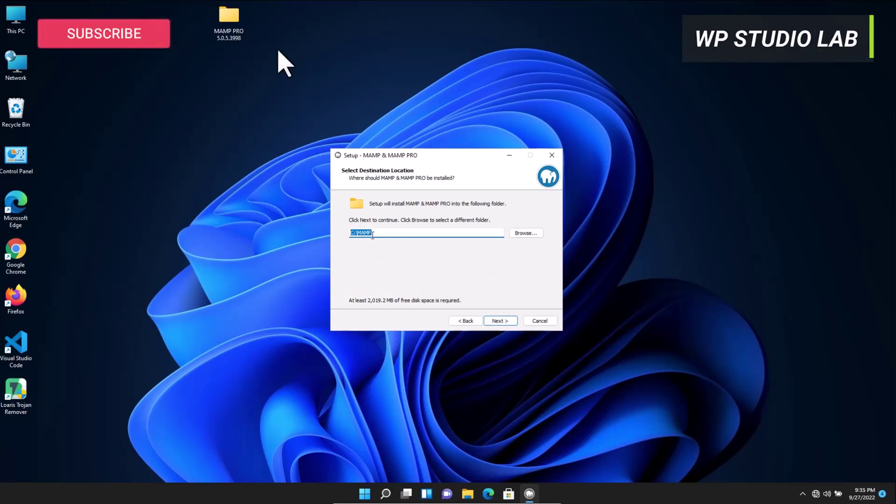
left_click(500, 321)
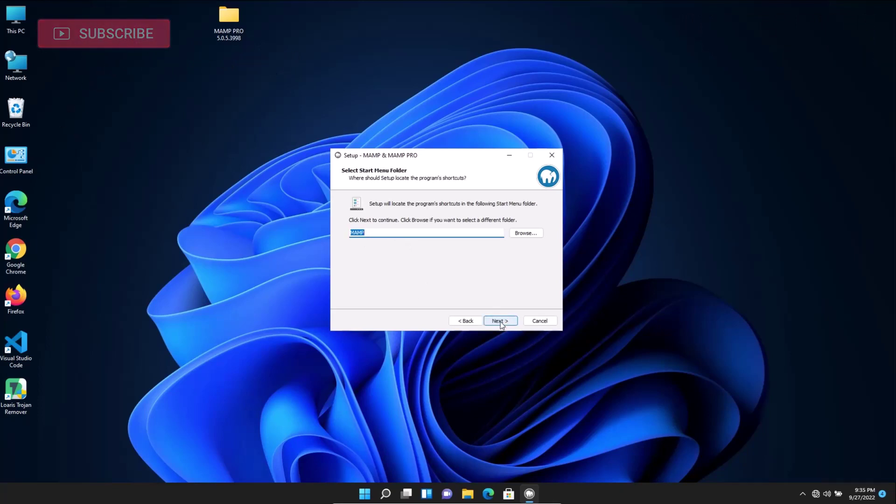
left_click(498, 322)
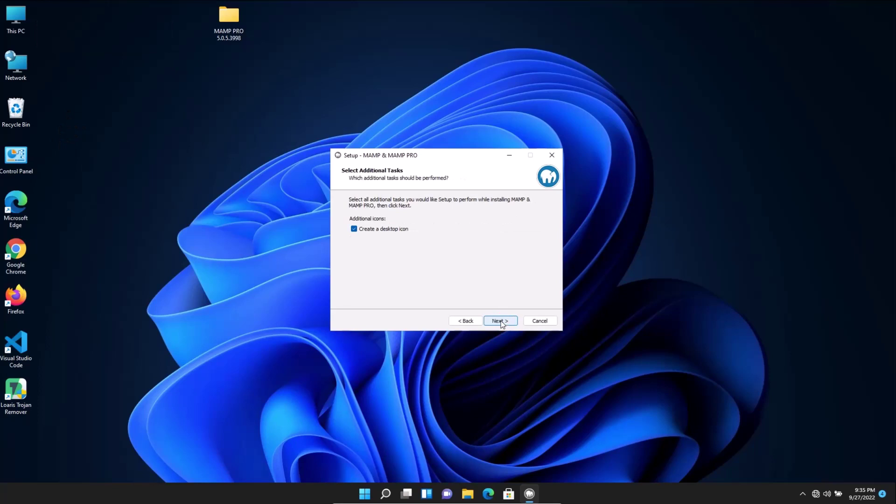
left_click(501, 322)
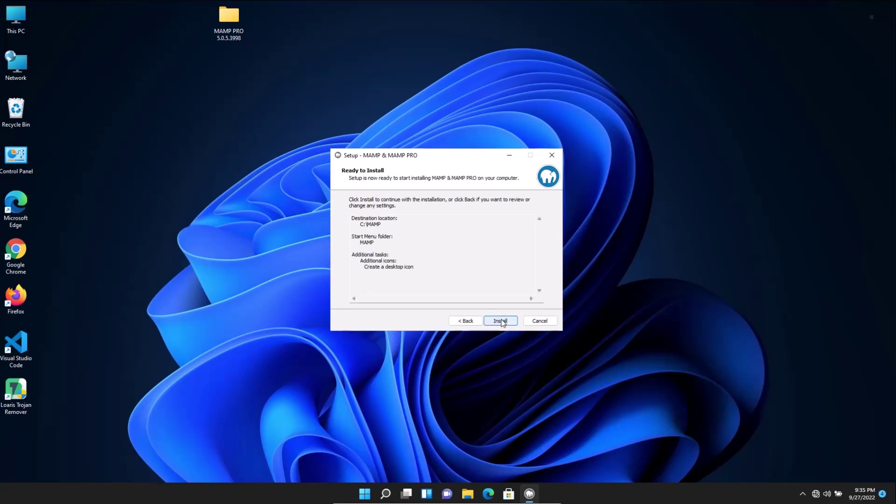
- Install MAMP and MAMP PRO, then select the new MAMP desktop shortcut
left_click(504, 322)
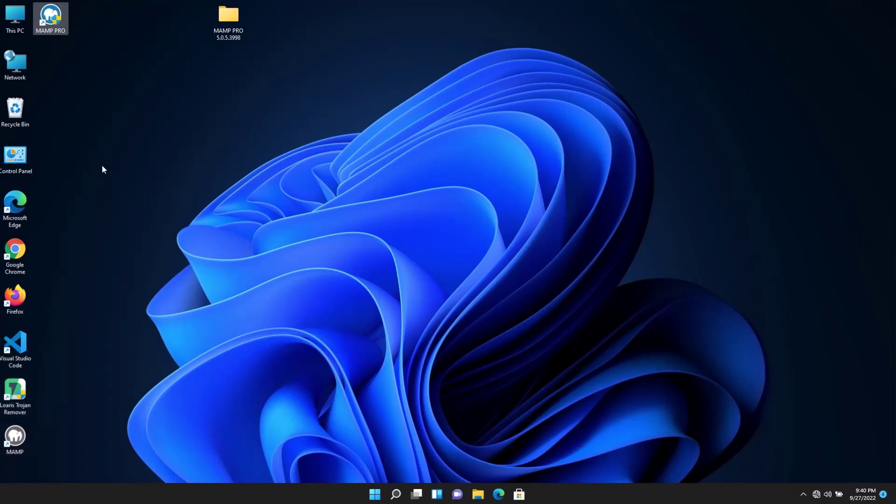
left_click(17, 441)
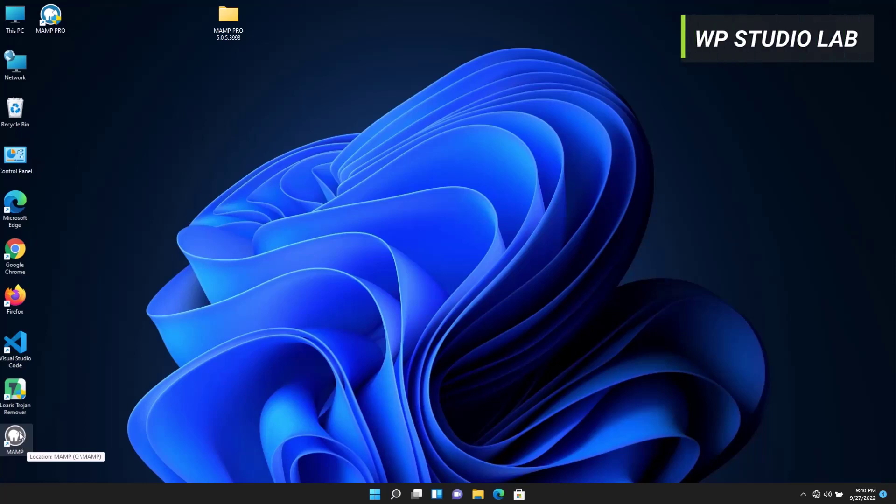
- Launch MAMP and accept the .NET Core download offer in its error dialog
double_click(20, 436)
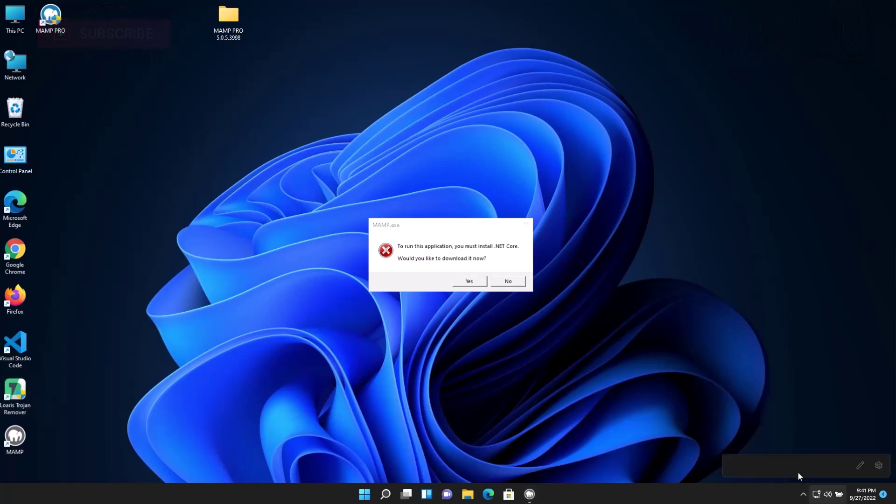
left_click(816, 495)
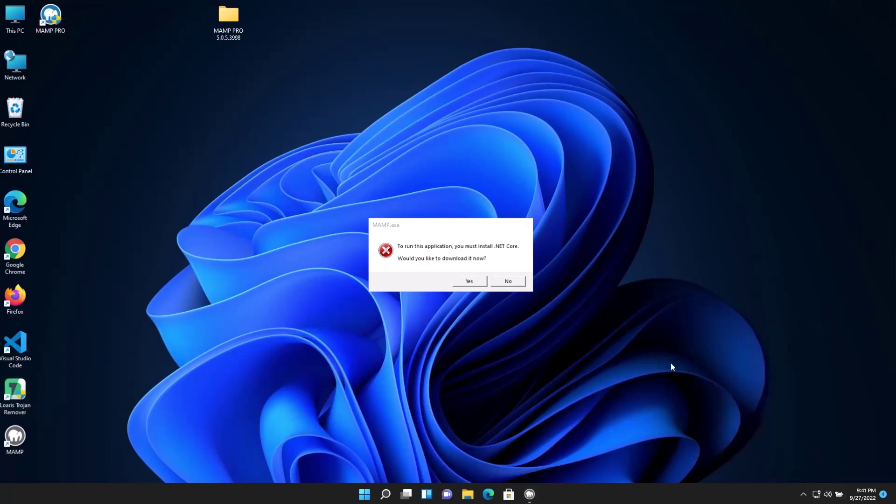
left_click(466, 283)
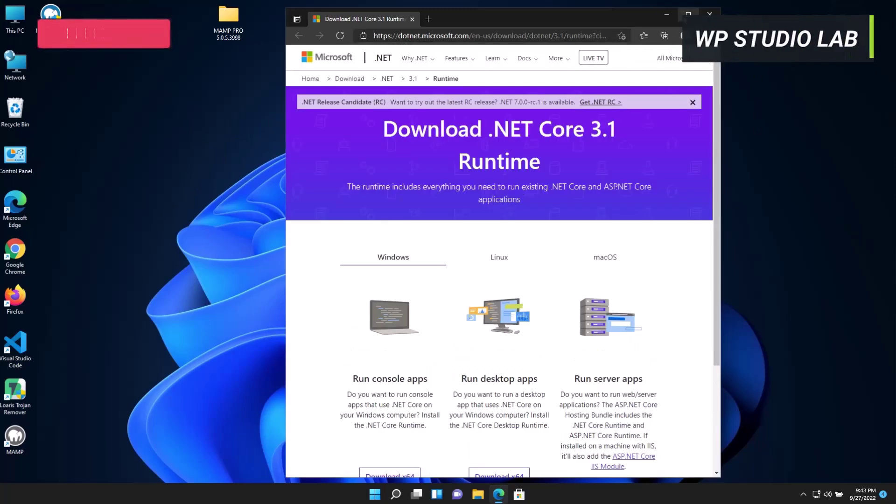
- Maximize Edge and download the x64 .NET Core 3.1 Desktop Runtime installer
left_click(687, 14)
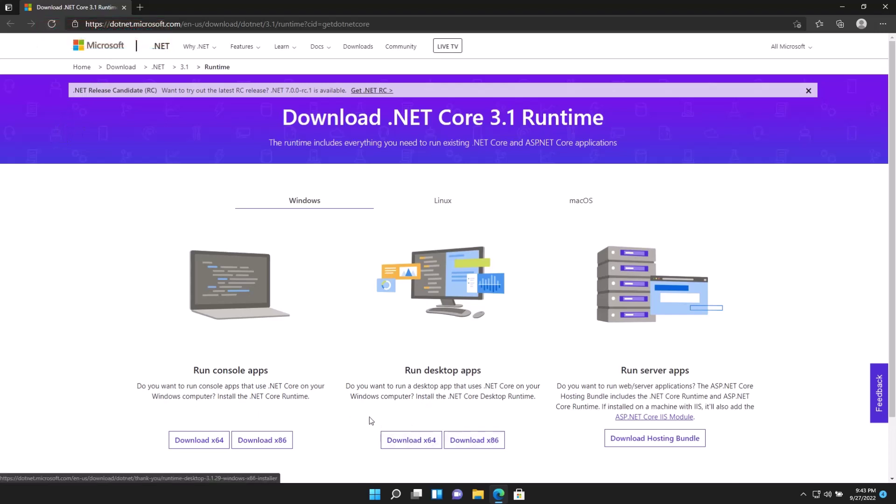
left_click(416, 443)
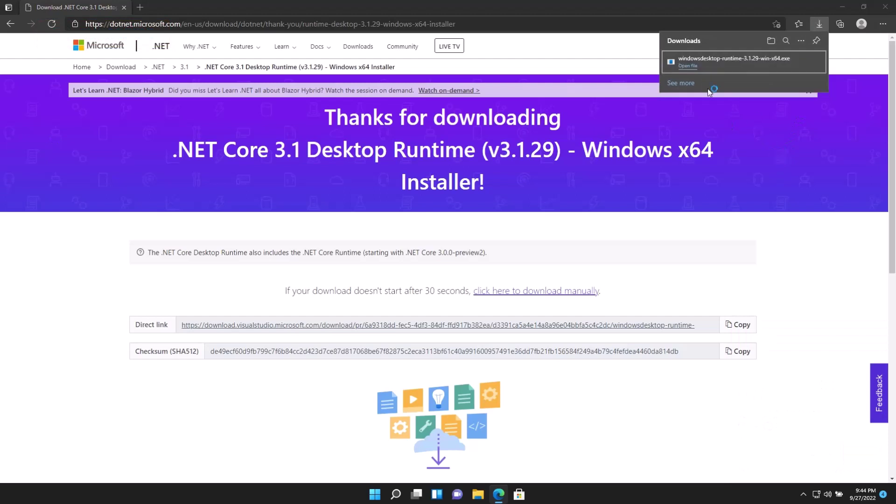
- Open the downloaded runtime installer, closing Edge and the Downloads folder window
left_click(688, 66)
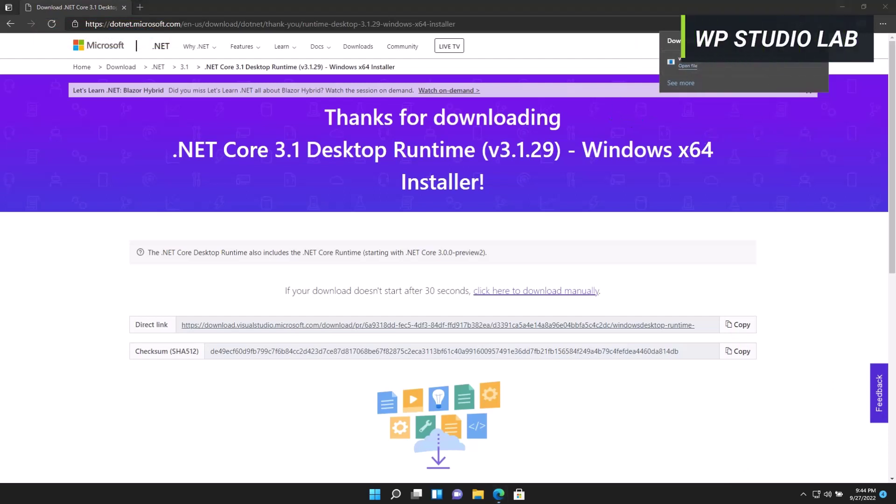
left_click(842, 6)
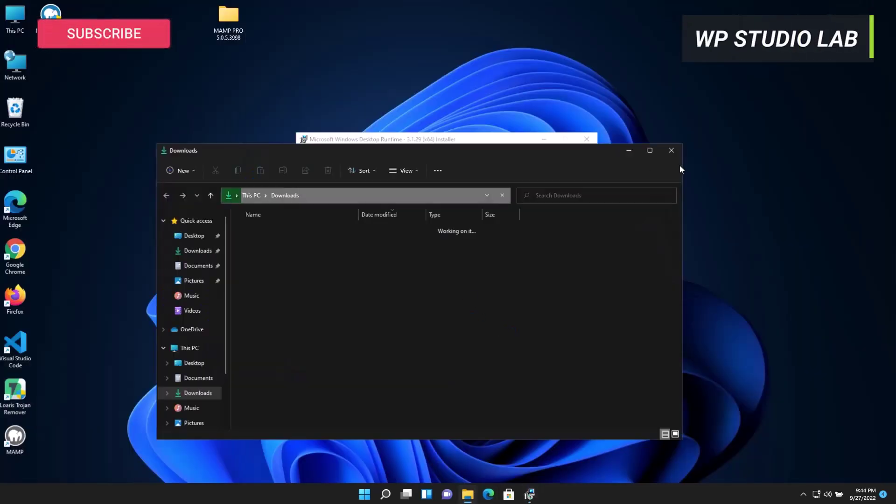
left_click(671, 151)
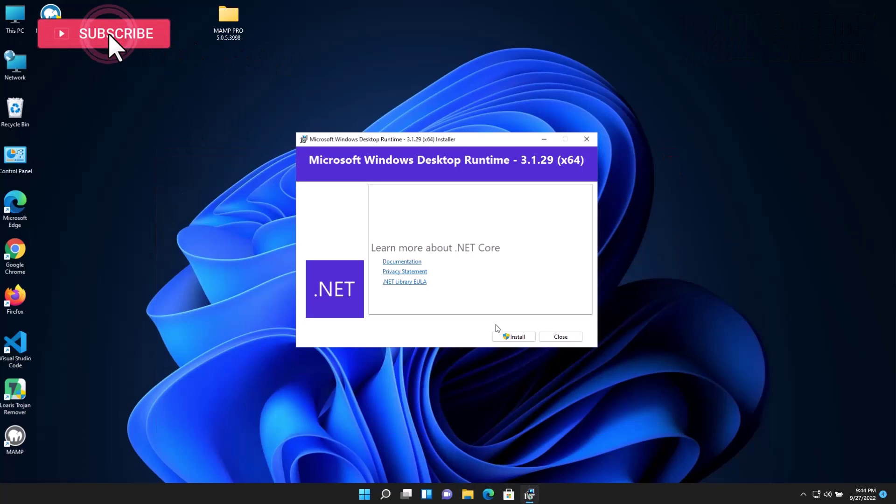
- Install Desktop Runtime 3.1.29 (x64), close its installer, and relaunch MAMP
left_click(515, 337)
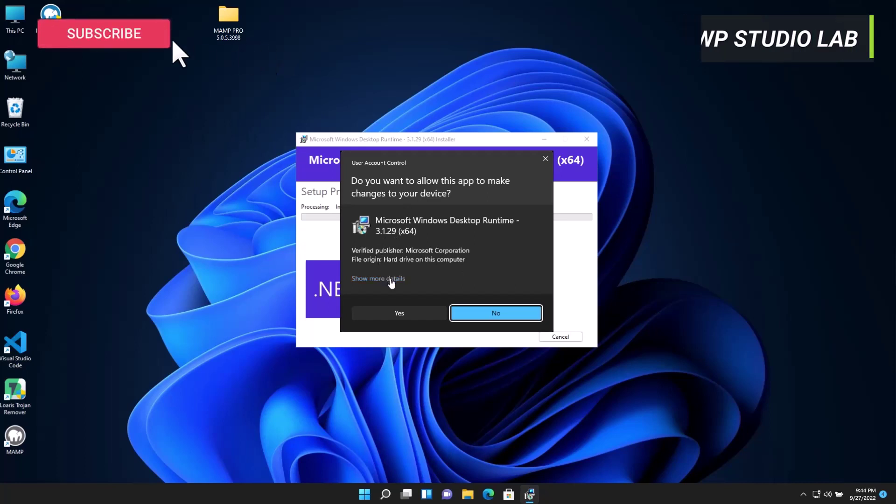
left_click(396, 313)
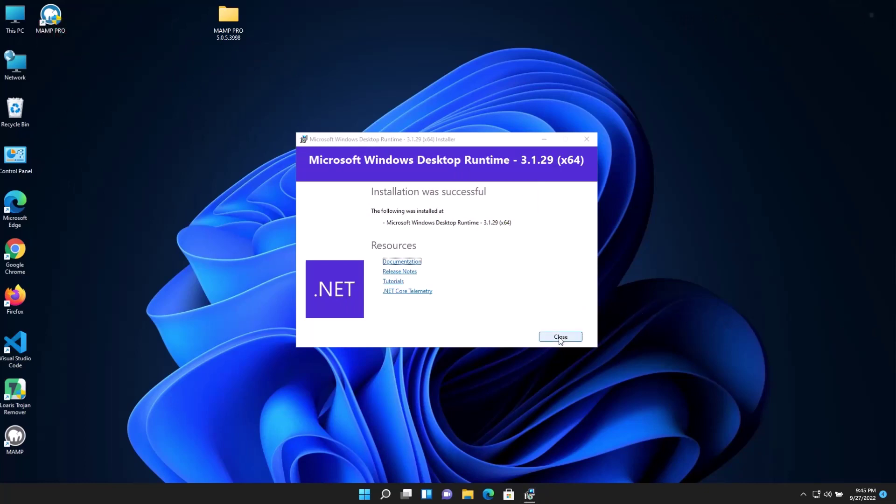
left_click(560, 338)
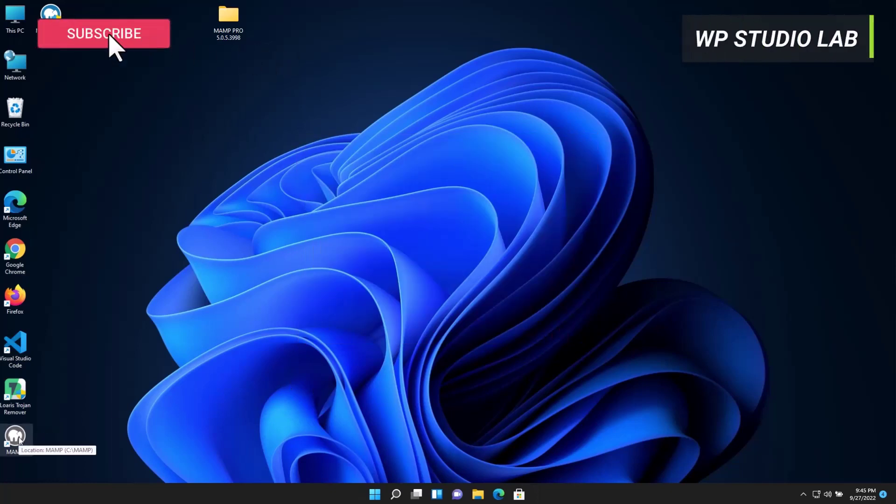
double_click(17, 437)
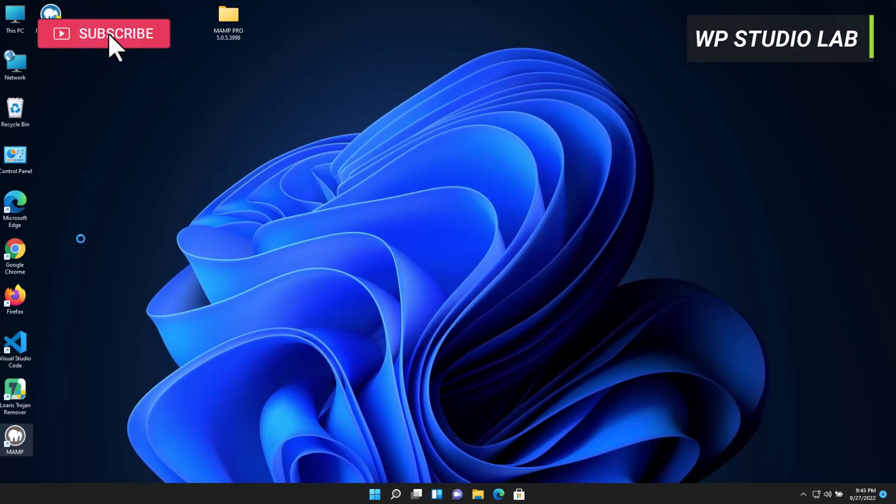